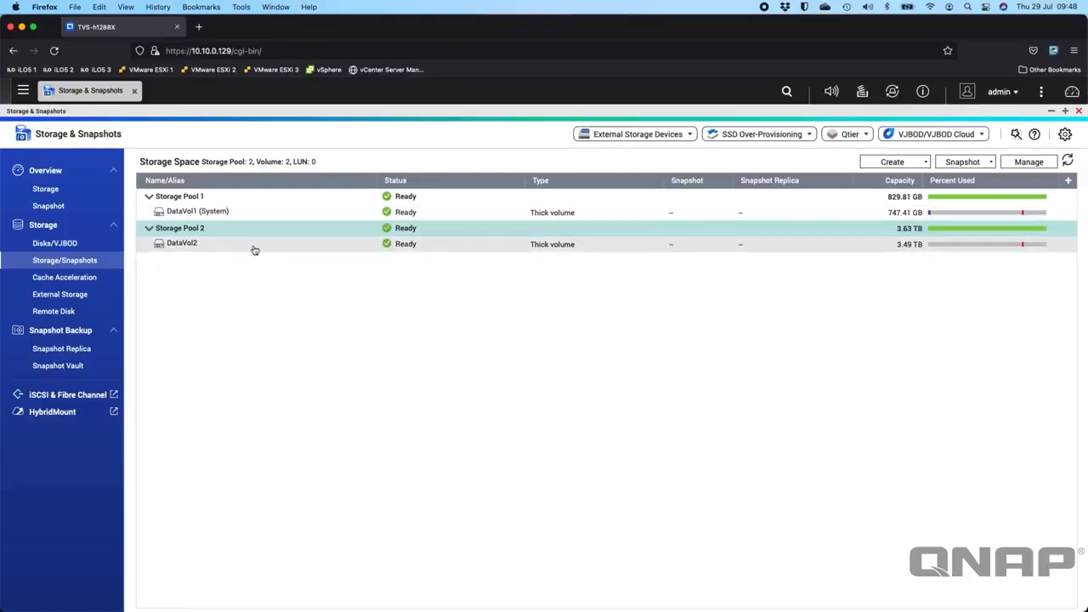
Step: Launch the Expand Storage Pool Wizard for Storage Pool 2, choosing to add disks to an existing RAID group
{"action": "right_click", "coordinate": [334, 229]}
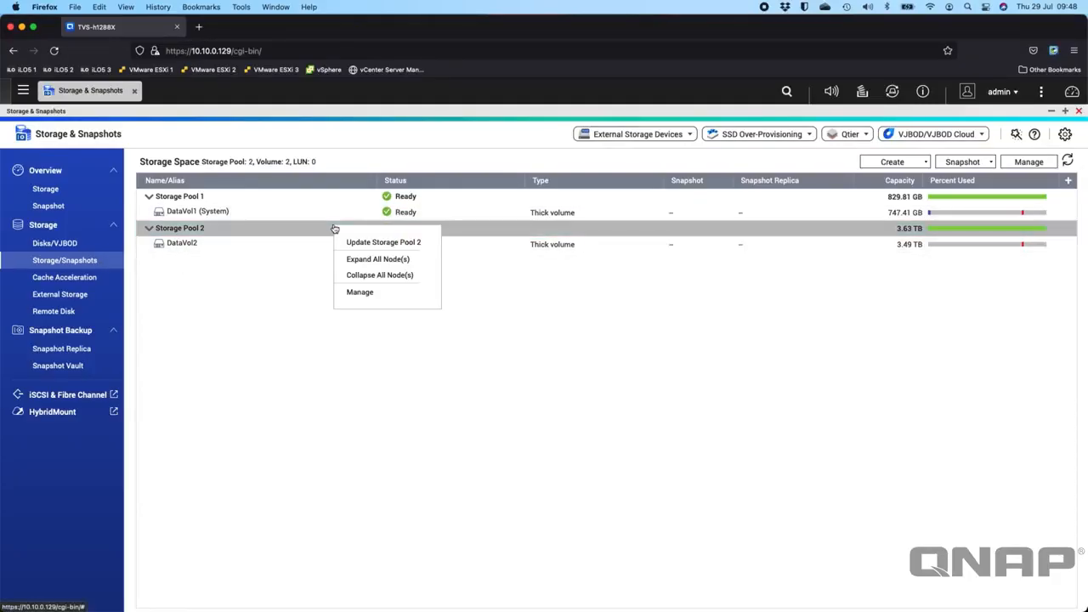
{"action": "left_click", "coordinate": [369, 290]}
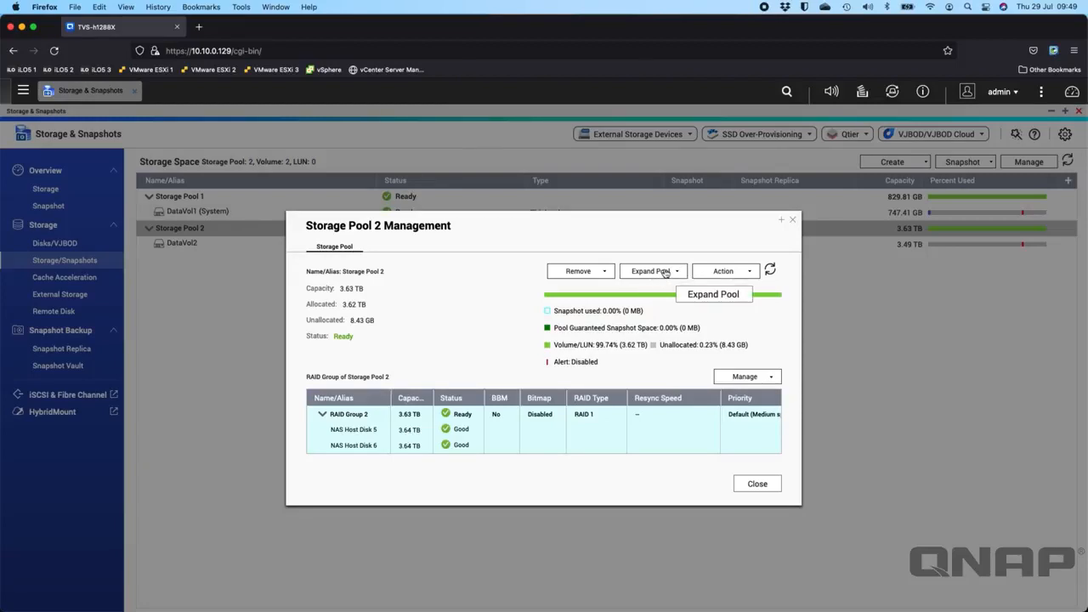
{"action": "left_click", "coordinate": [666, 272]}
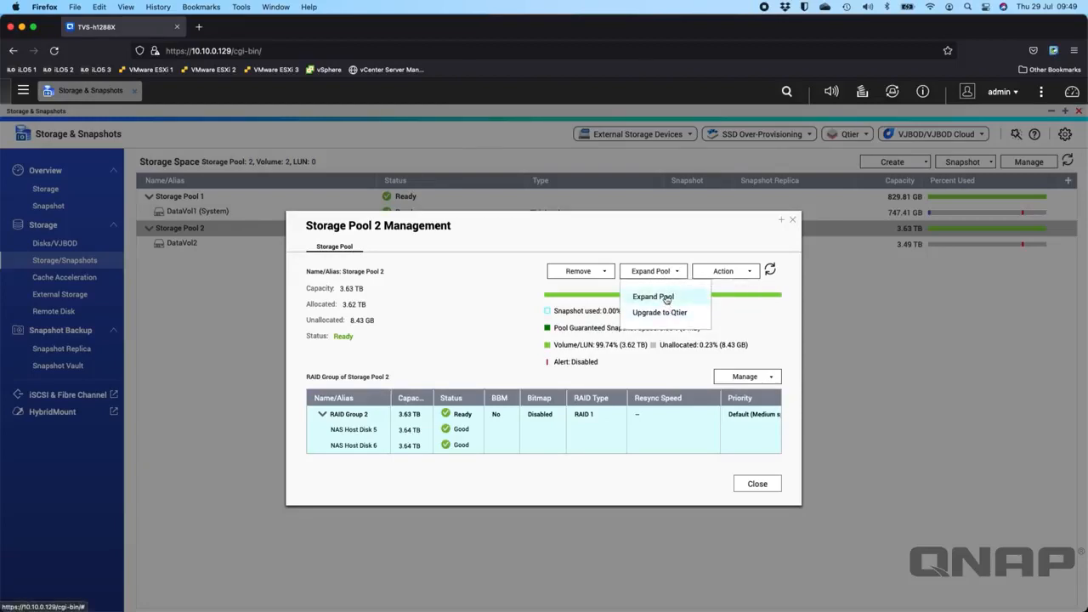
{"action": "left_click", "coordinate": [666, 298]}
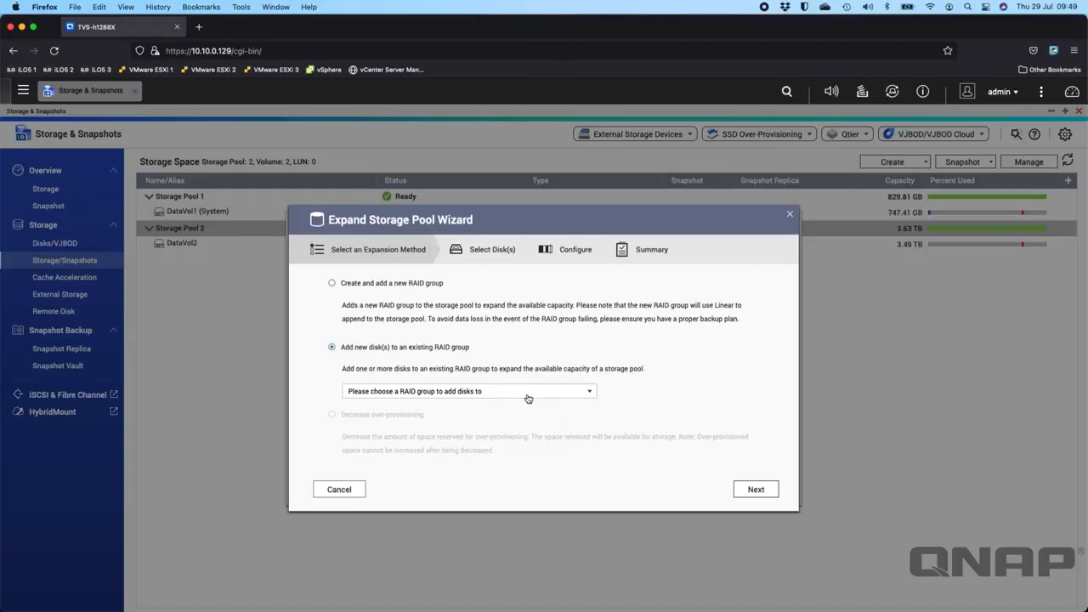
{"action": "left_click", "coordinate": [528, 391]}
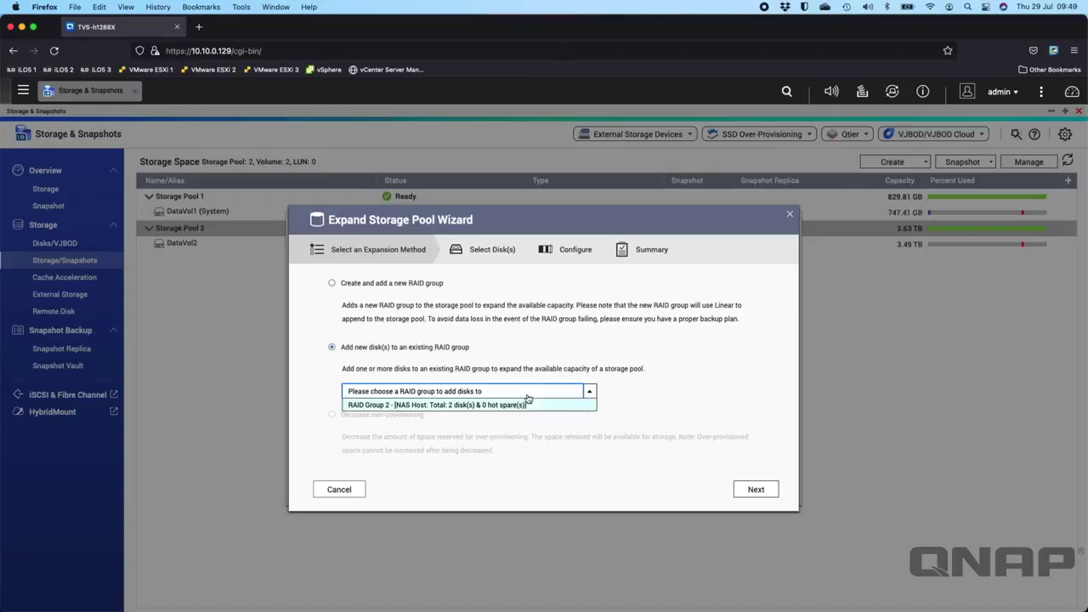
Step: Add Disk 7 to RAID Group 2, raising the new capacity to 7.27 TB
{"action": "left_click", "coordinate": [457, 405]}
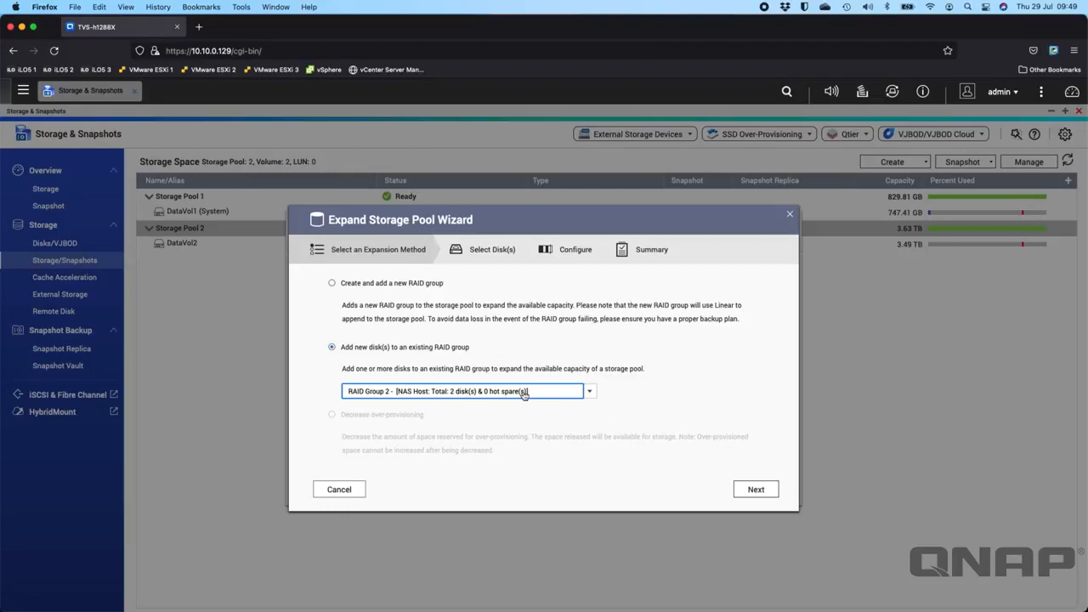
{"action": "left_click", "coordinate": [755, 490]}
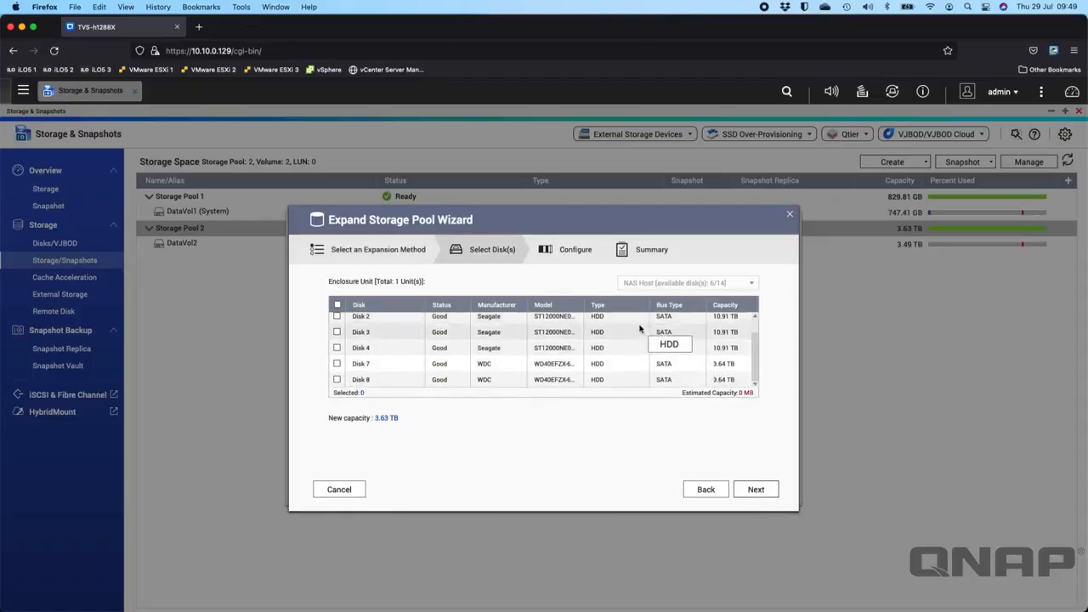
{"action": "scroll", "coordinate": [717, 385], "scroll_direction": "down", "scroll_amount": 2}
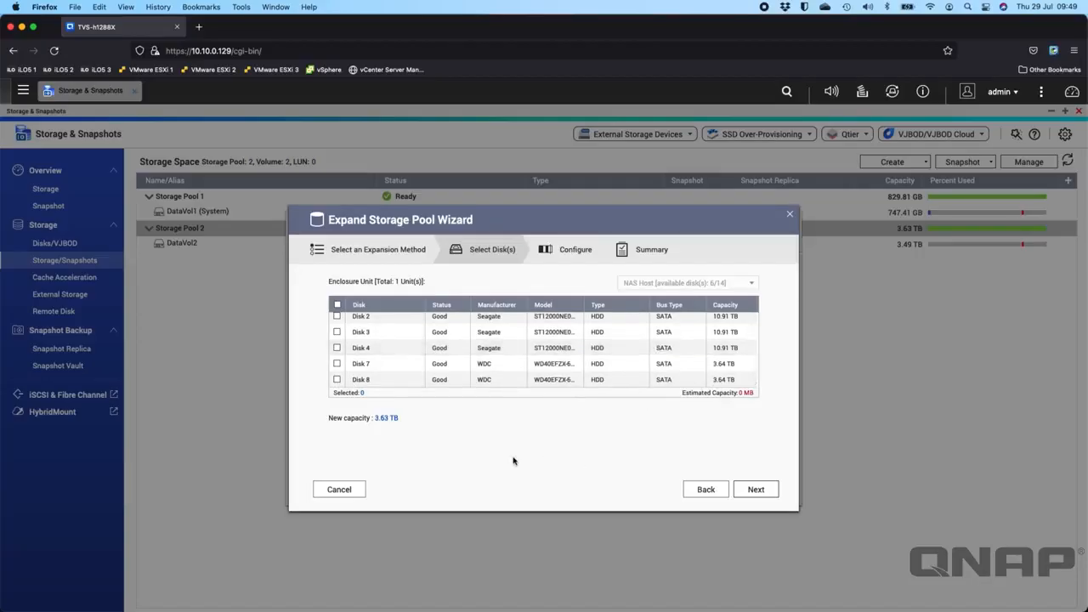
{"action": "left_click", "coordinate": [337, 364]}
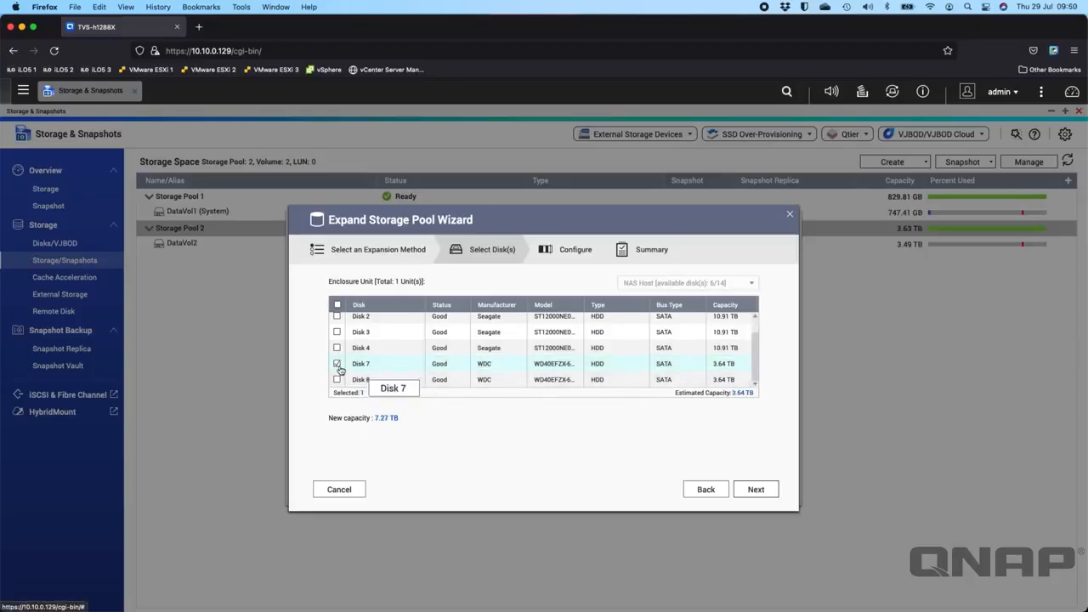
Step: Confirm the summary and expand the pool, accepting that Disk 7 will be erased
{"action": "left_click", "coordinate": [757, 491]}
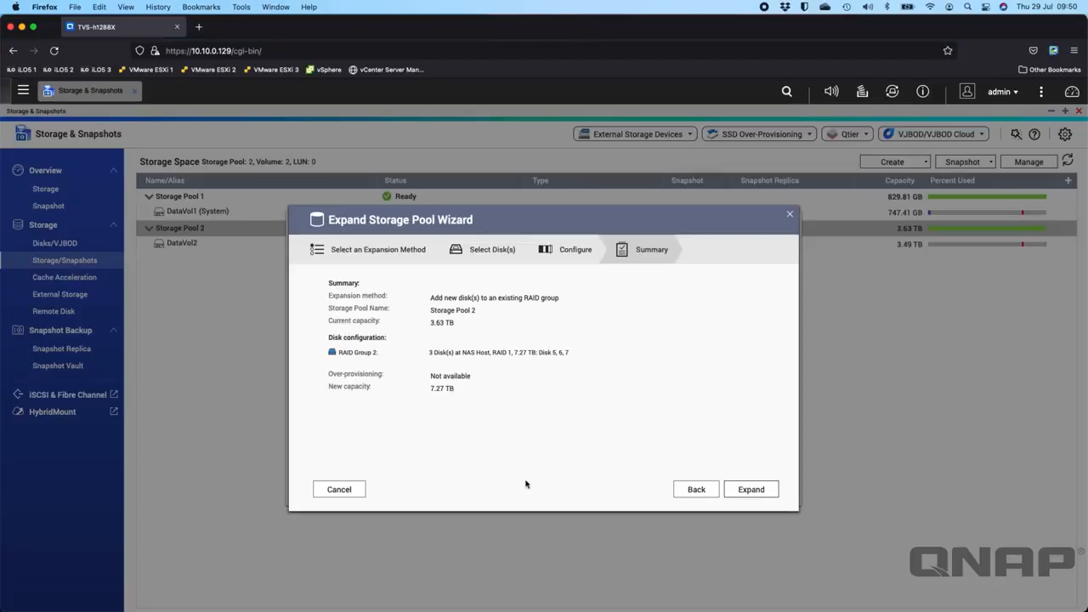
{"action": "left_click", "coordinate": [755, 491]}
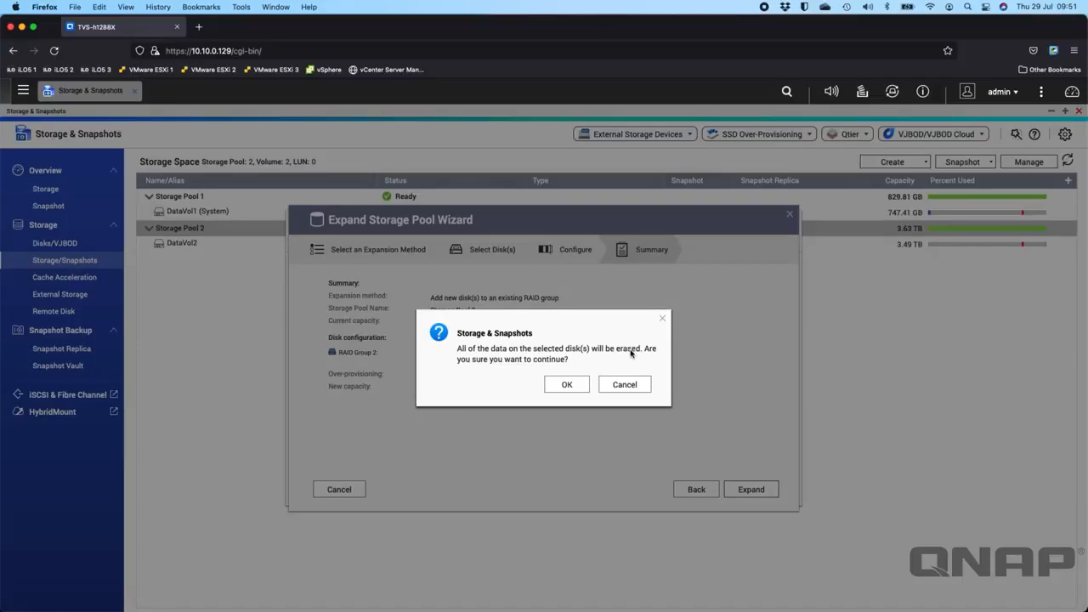
{"action": "left_click", "coordinate": [549, 386]}
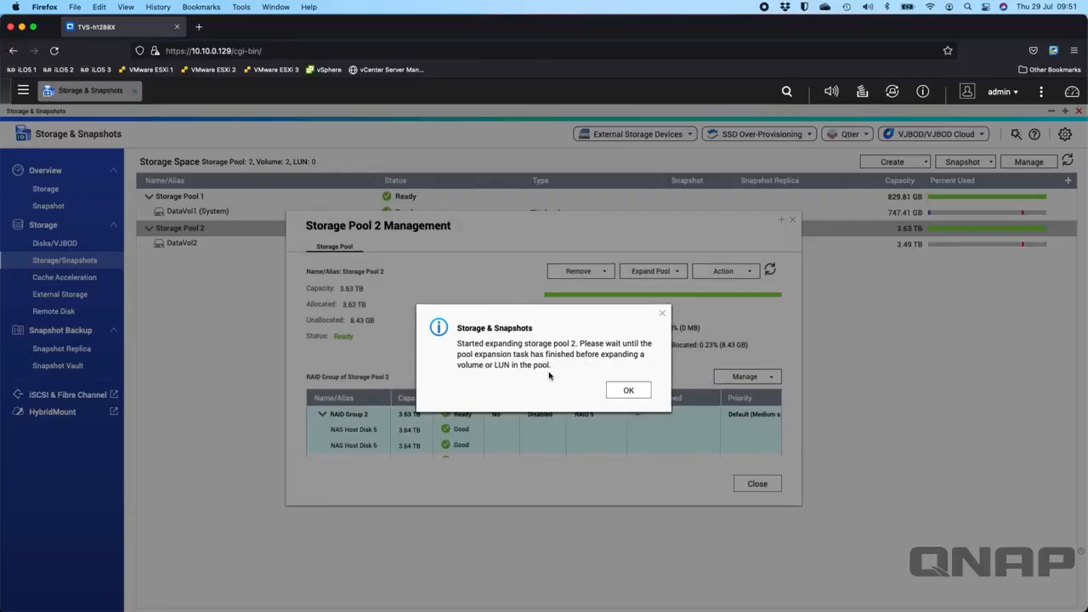
{"action": "left_click", "coordinate": [623, 392]}
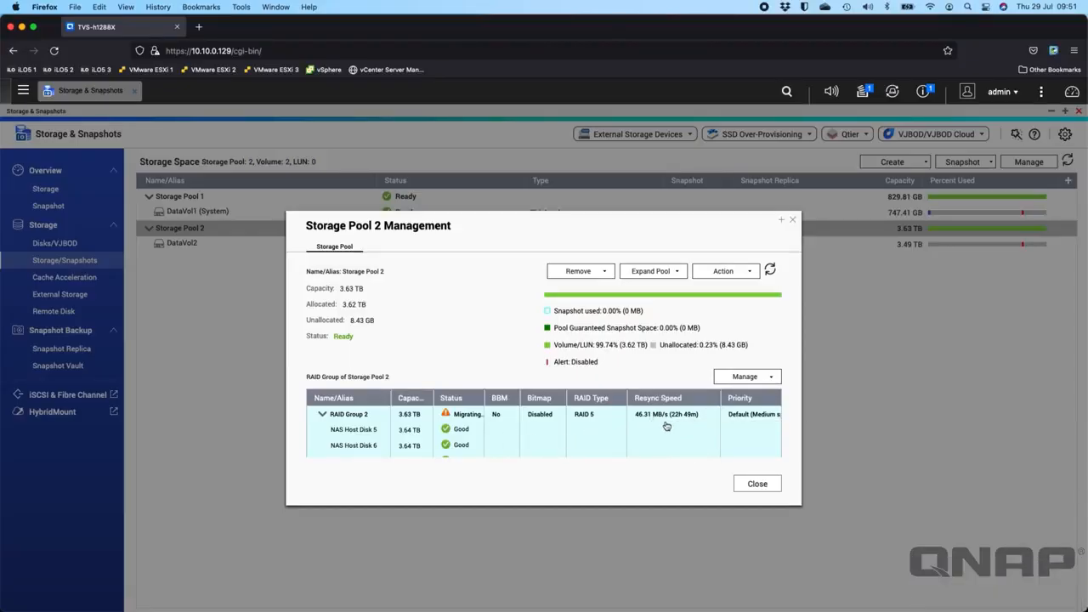
{"action": "scroll", "coordinate": [472, 426], "scroll_direction": "down", "scroll_amount": 1}
{"action": "scroll", "coordinate": [472, 425], "scroll_direction": "down", "scroll_amount": 1}
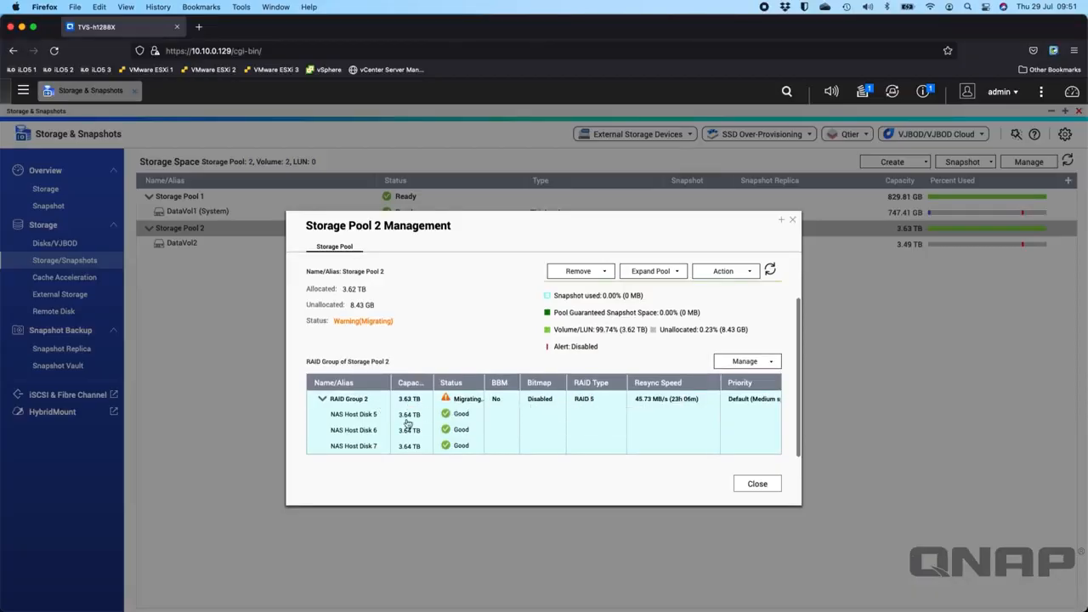
Step: Close the Storage Pool 2 management dialog while RAID Group 2 keeps migrating
{"action": "left_click", "coordinate": [754, 484]}
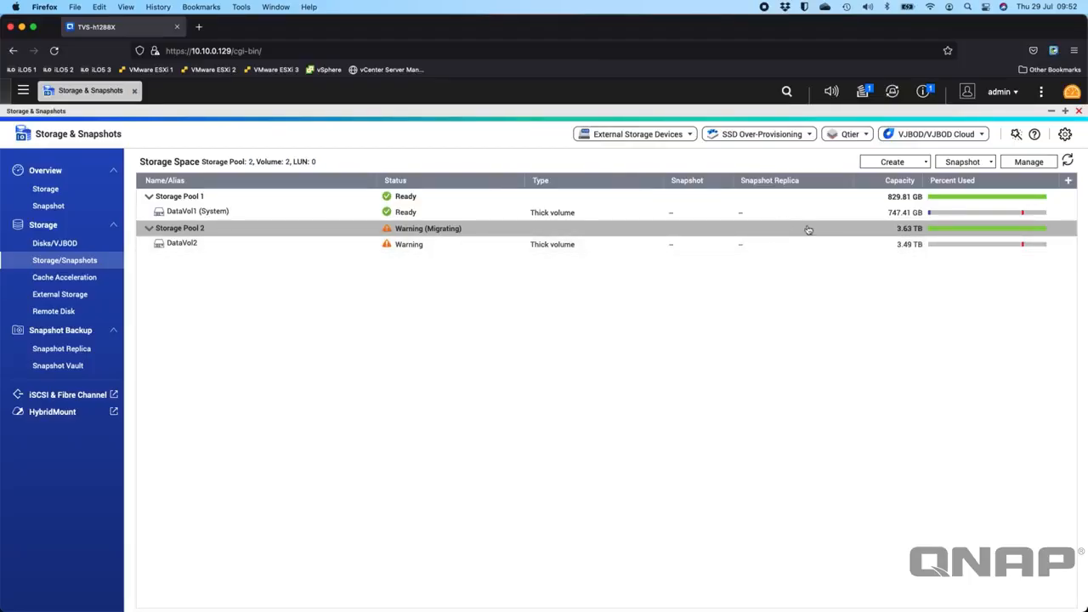
Step: Review DataVol2's resize wizard (up to 3612.80 GB available) and cancel without resizing
{"action": "left_click", "coordinate": [764, 247]}
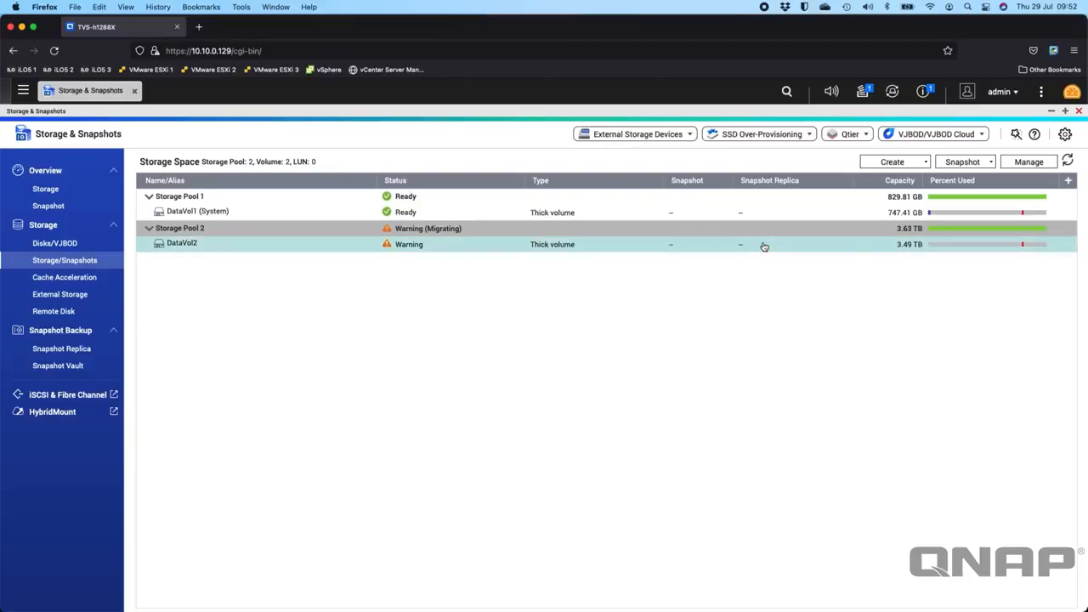
{"action": "right_click", "coordinate": [685, 245]}
{"action": "left_click", "coordinate": [713, 359]}
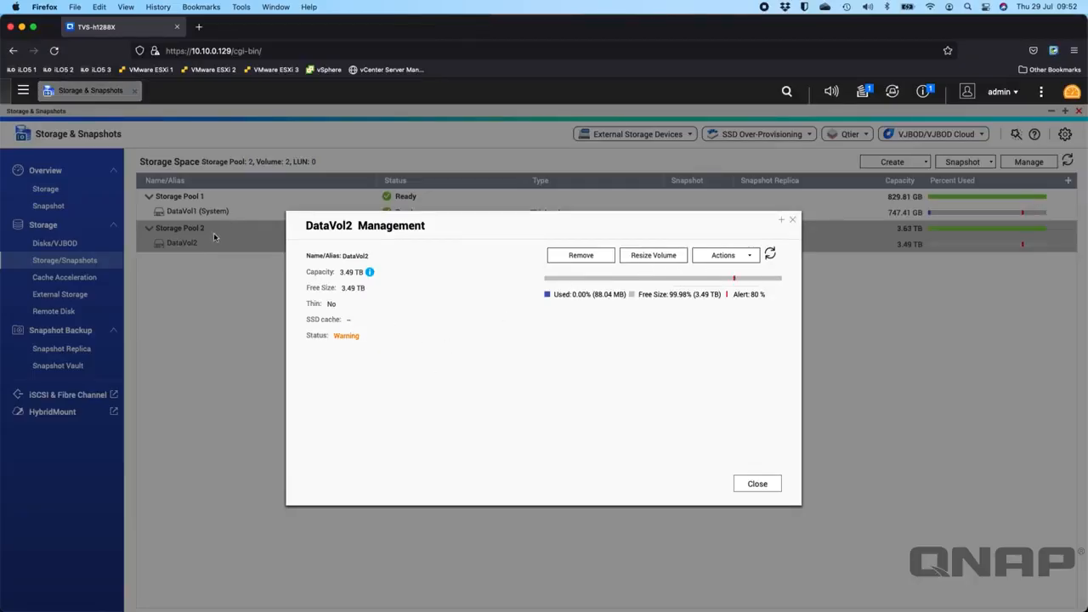
{"action": "left_click", "coordinate": [657, 256]}
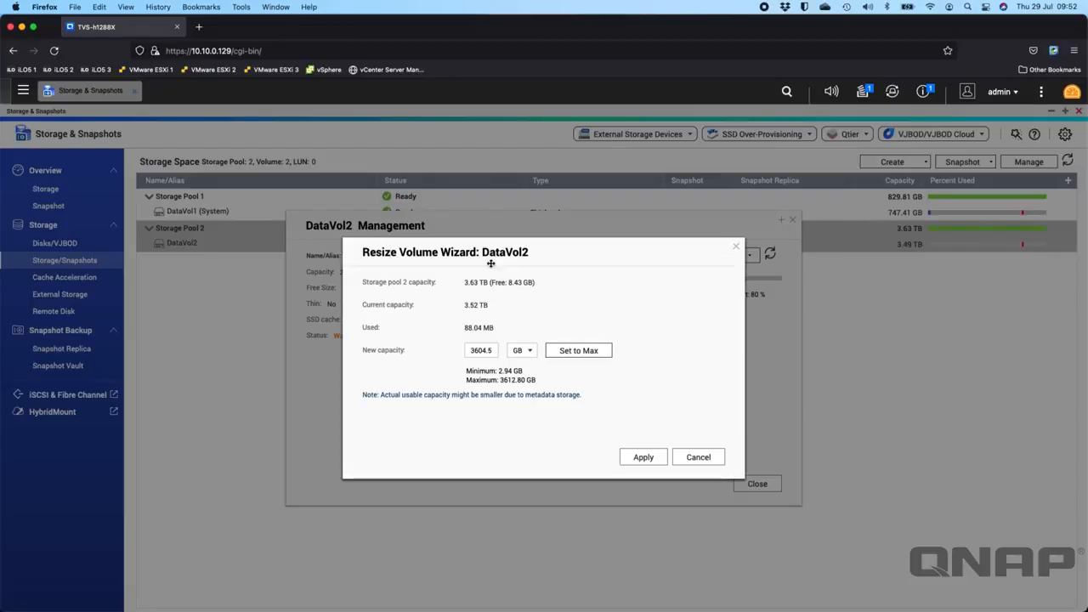
{"action": "left_click", "coordinate": [698, 457]}
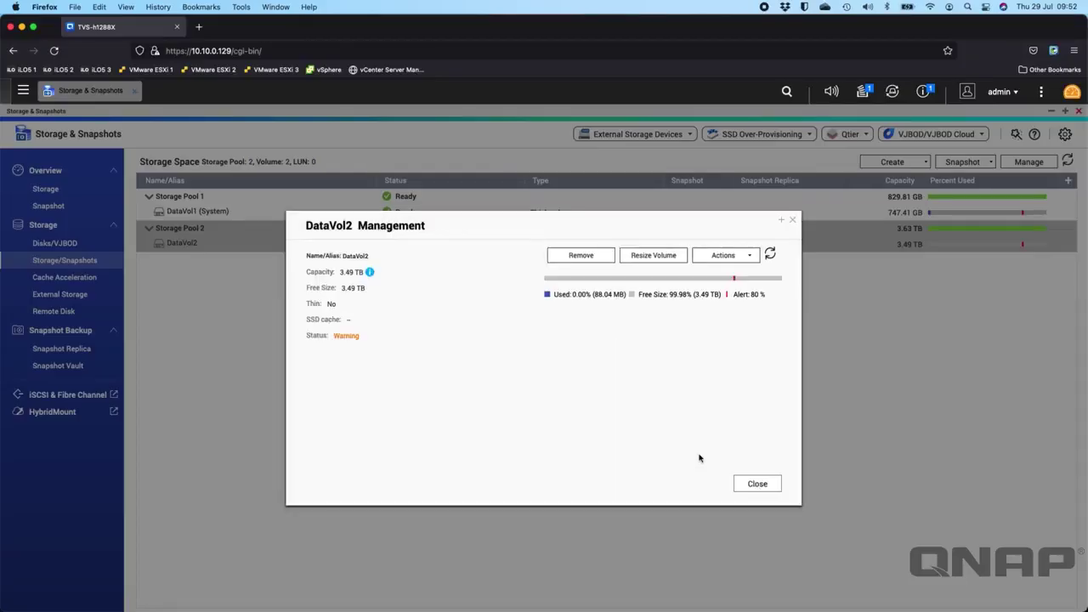
{"action": "left_click", "coordinate": [758, 484]}
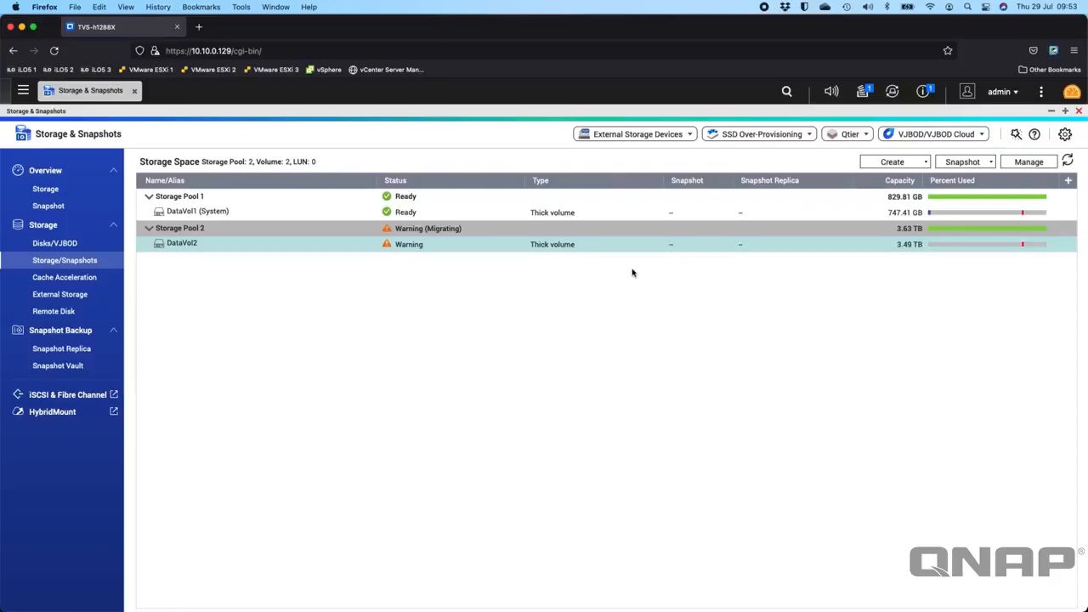
Step: Check the background task list (RAID Group 2 migrating at 52.60 MB/s) and enter Global Settings
{"action": "left_click", "coordinate": [861, 94]}
{"action": "left_click", "coordinate": [1065, 136]}
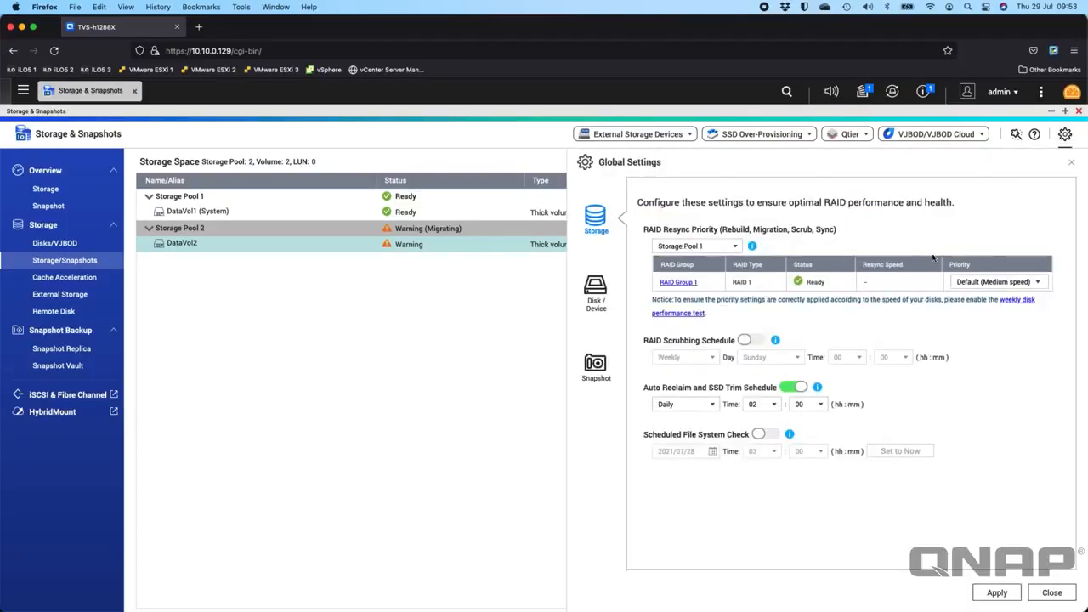
Step: Set Storage Pool 2's resync priority to Resync First (High speed) and confirm for RAID Group 2
{"action": "left_click", "coordinate": [698, 248]}
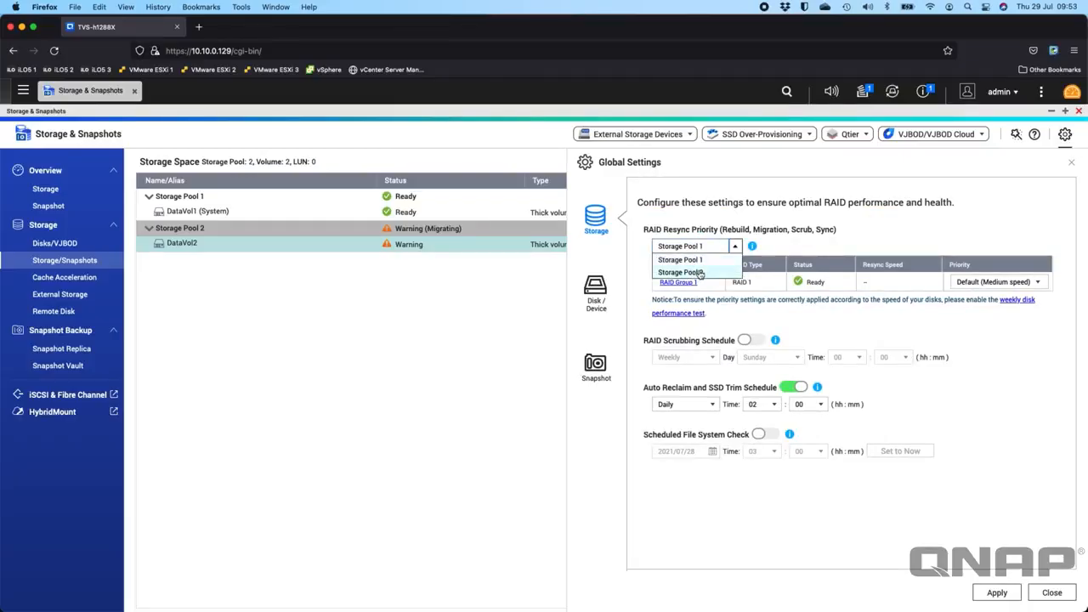
{"action": "left_click", "coordinate": [700, 273]}
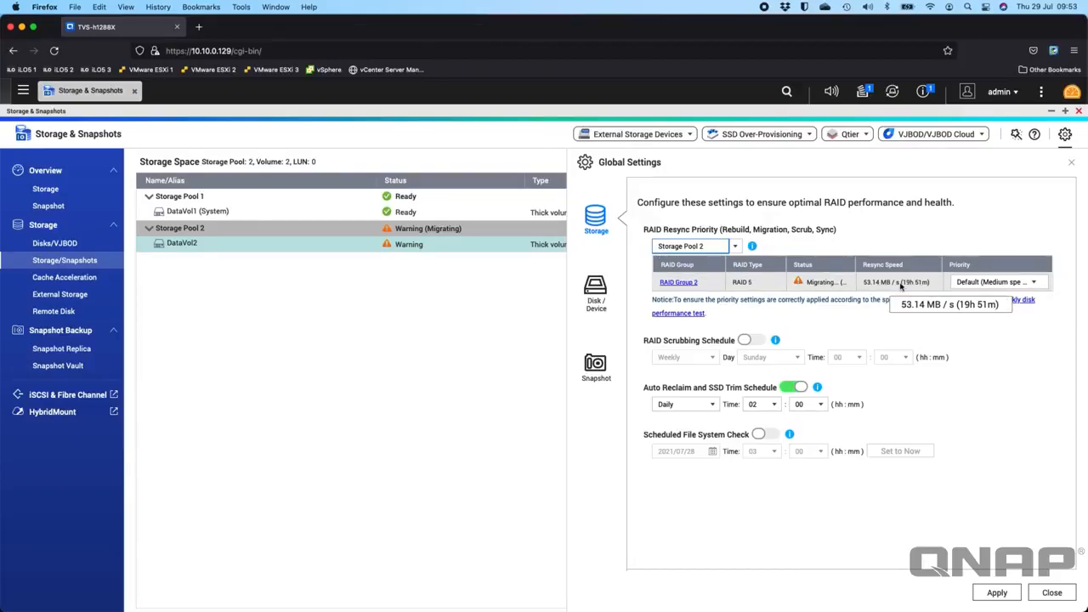
{"action": "left_click", "coordinate": [1009, 284]}
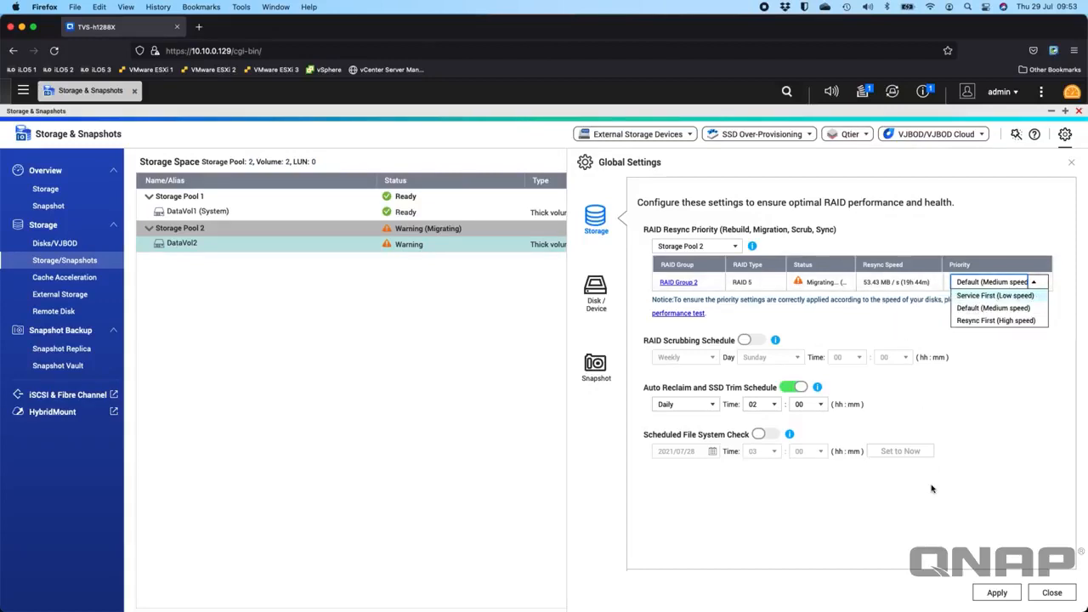
{"action": "left_click", "coordinate": [1029, 322]}
{"action": "left_click", "coordinate": [997, 593]}
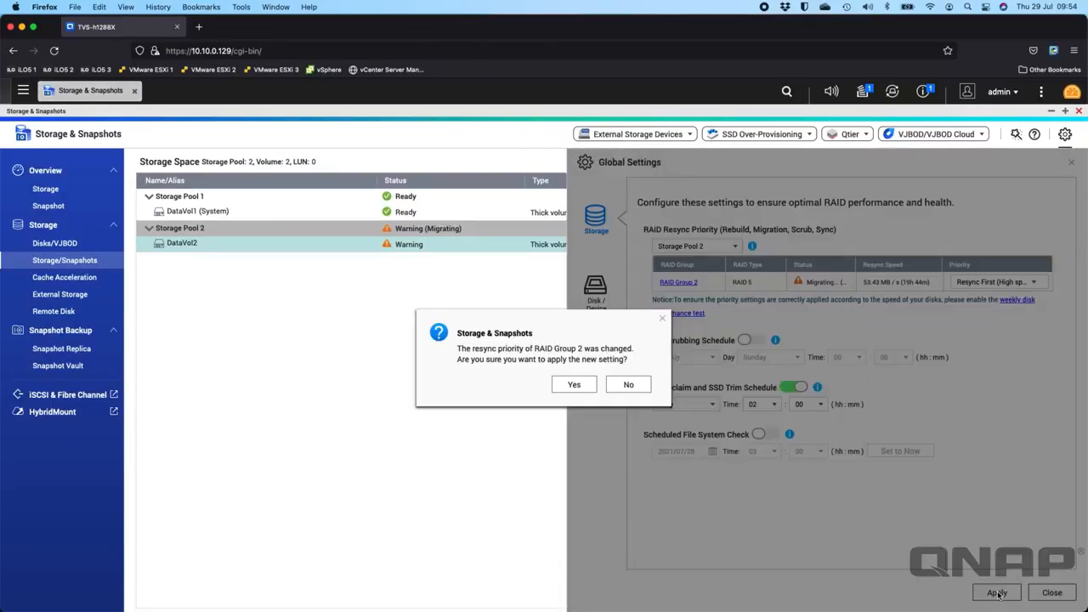
{"action": "left_click", "coordinate": [558, 387]}
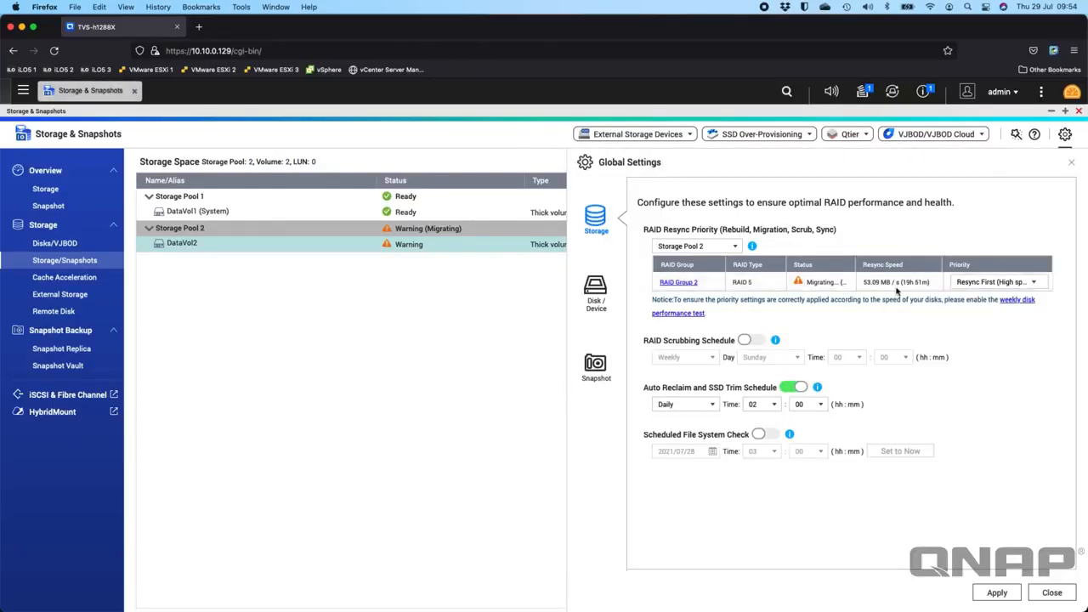